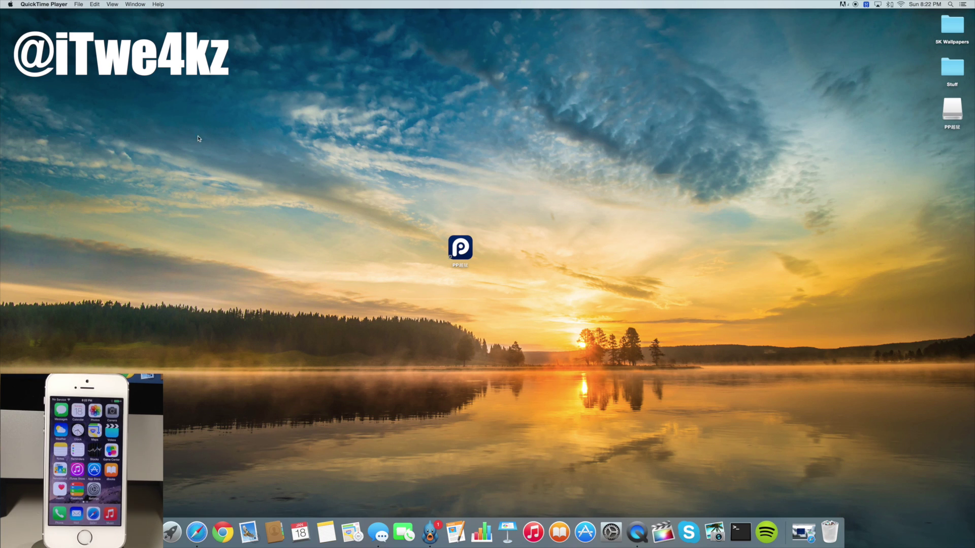
Step: Switch from QuickTime Player to Finder, showing the desktop with the PP Jailbreak app icon
left_click(460, 248)
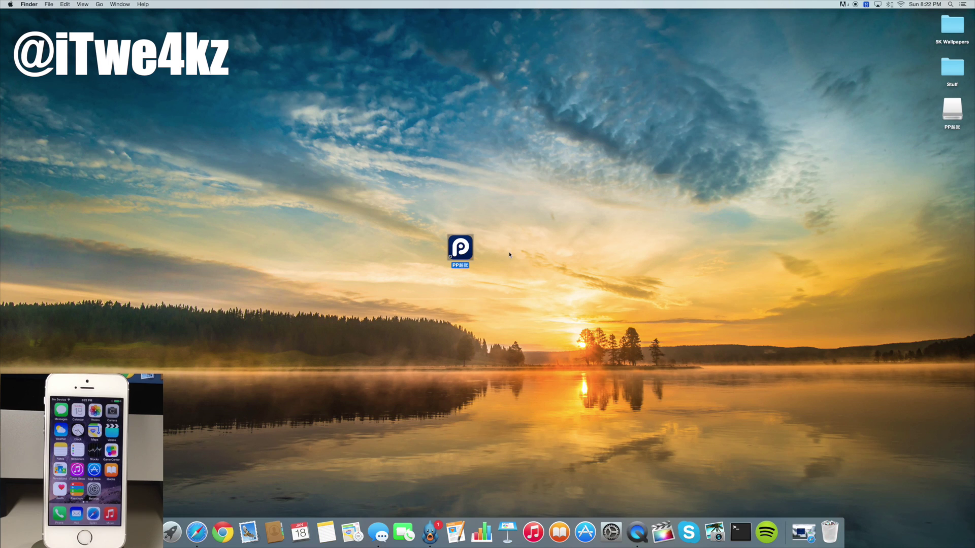
left_click(802, 536)
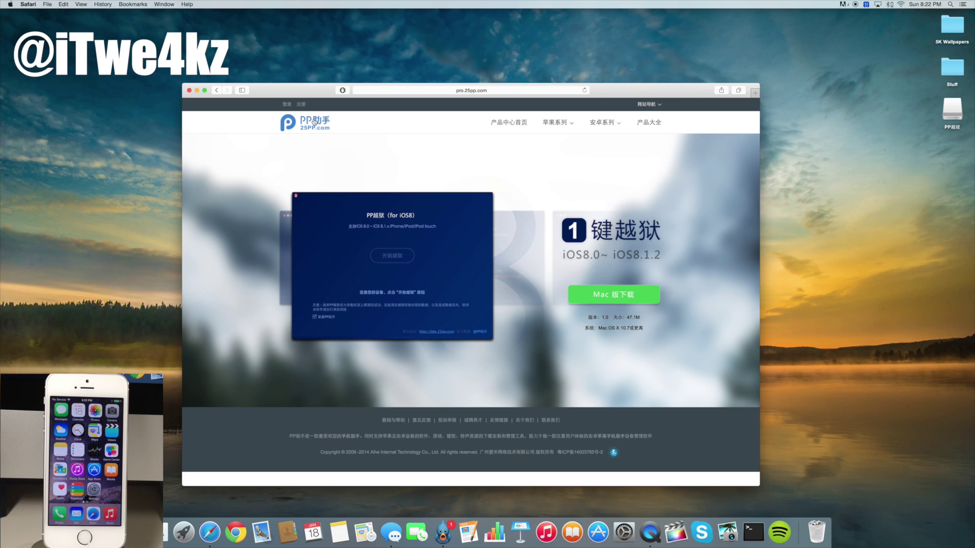
left_click(198, 91)
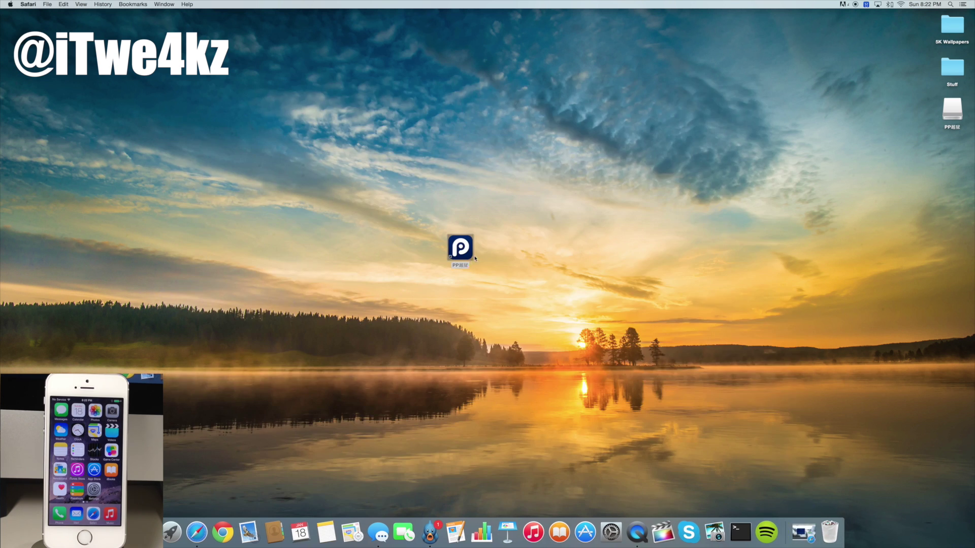
Step: Launch the PP越狱 app with right-click Open, then decline installing PP Assistant
left_click(465, 253)
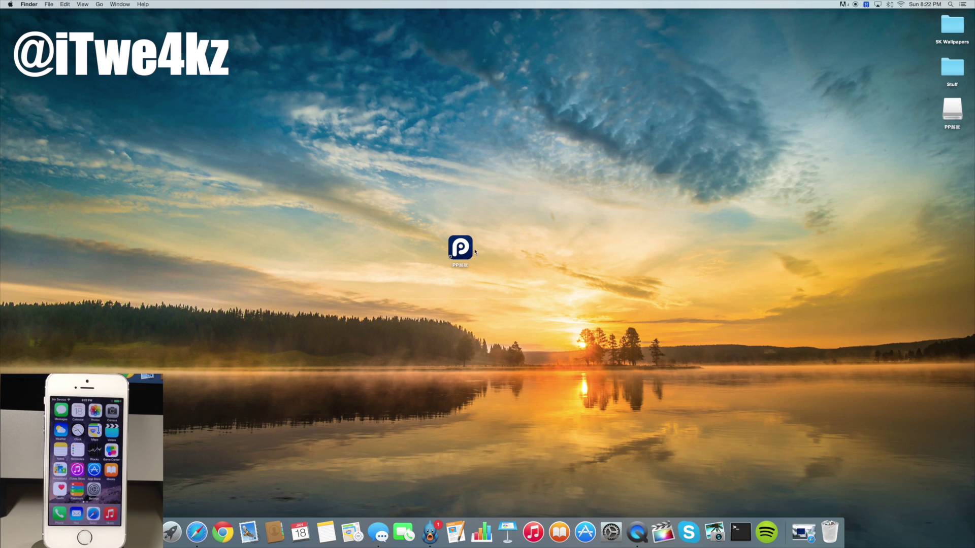
double_click(468, 253)
right_click(466, 250)
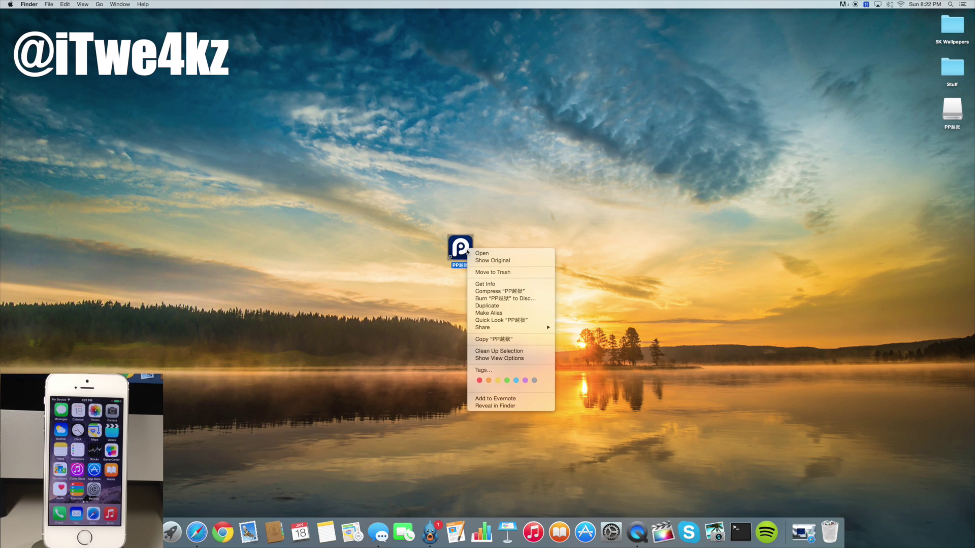
left_click(478, 252)
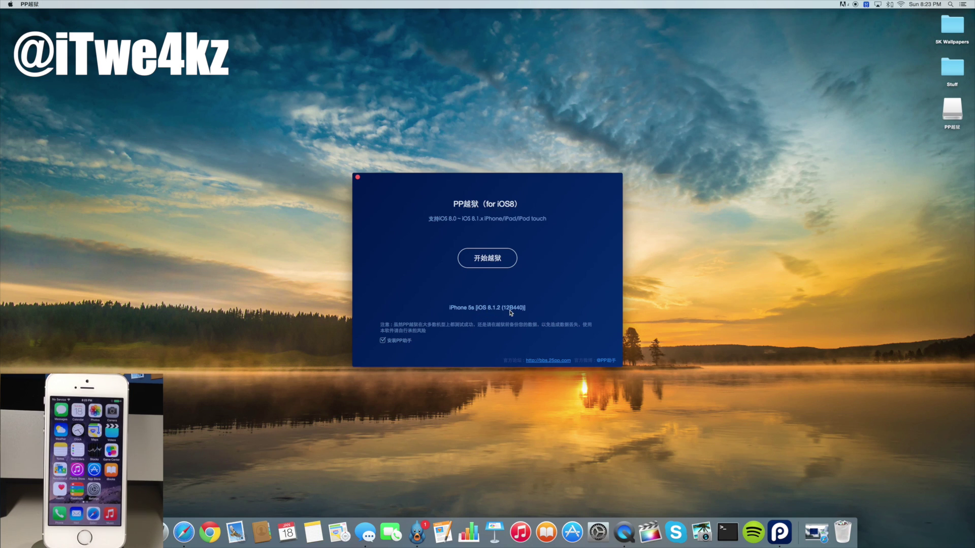
left_click(382, 343)
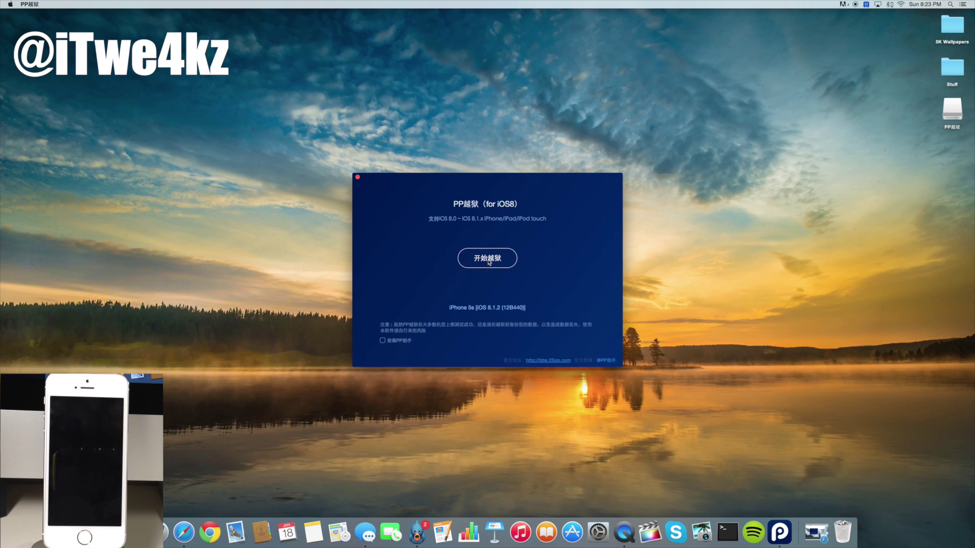
Step: Start jailbreaking the connected iPhone 5s, bringing up the Find My iPhone and passcode notice
left_click(488, 262)
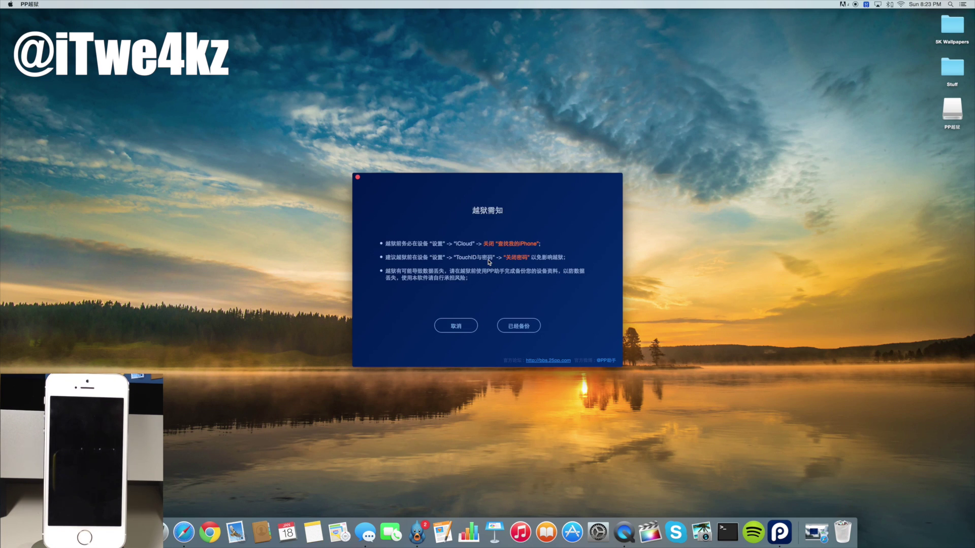
Step: Confirm 已经备份 (already backed up) in the notice so the jailbreak proceeds
left_click(516, 327)
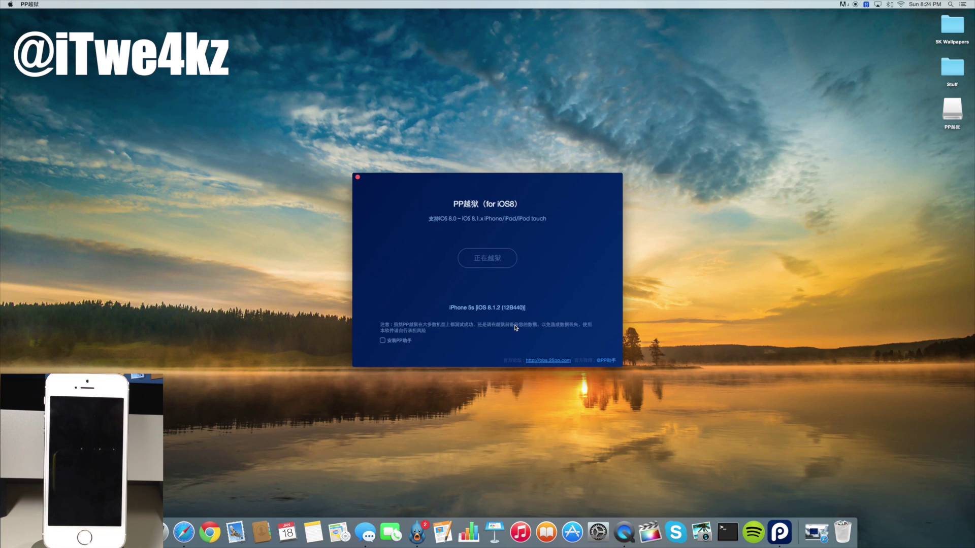